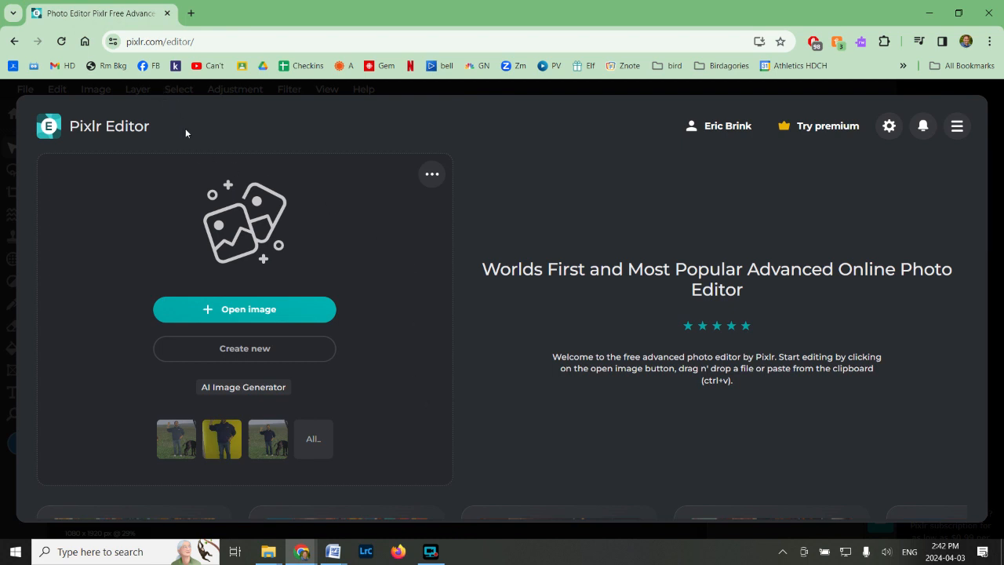
Open the images 1 and lion from the vacation photos folder, pre-resizing the large one to Full HD (1080 x 1920)
left_click(246, 313)
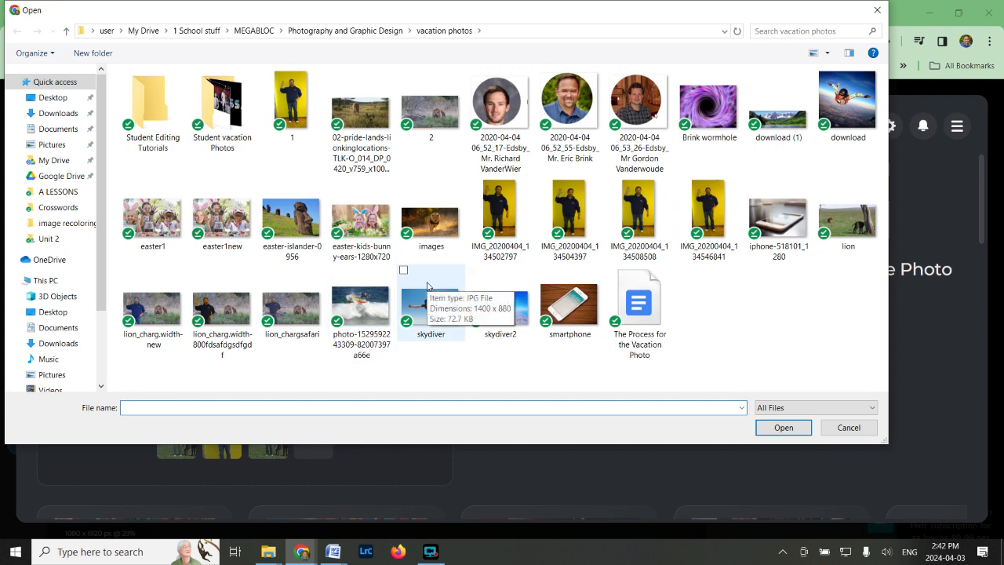
left_click(291, 108)
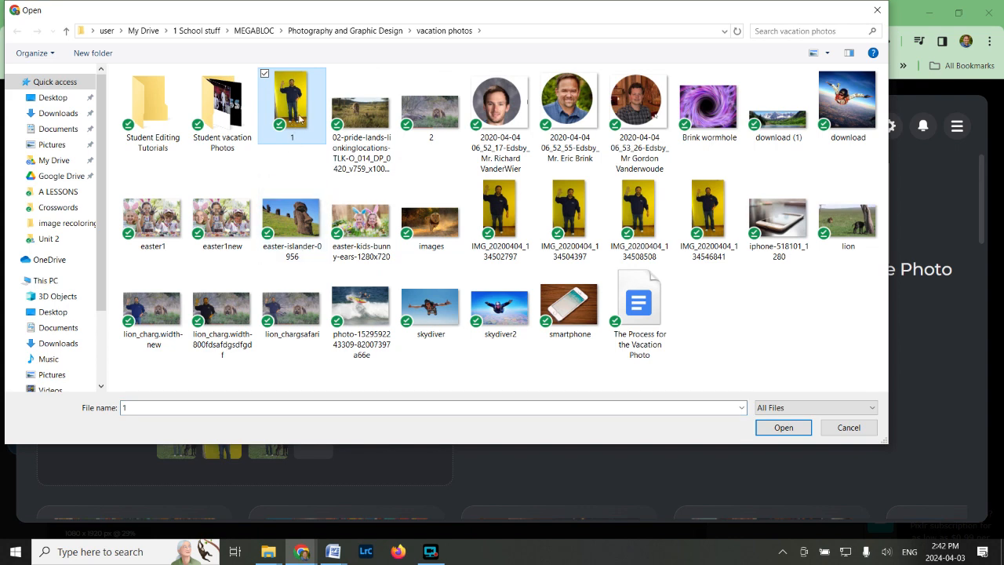
left_click(848, 223, "ctrl")
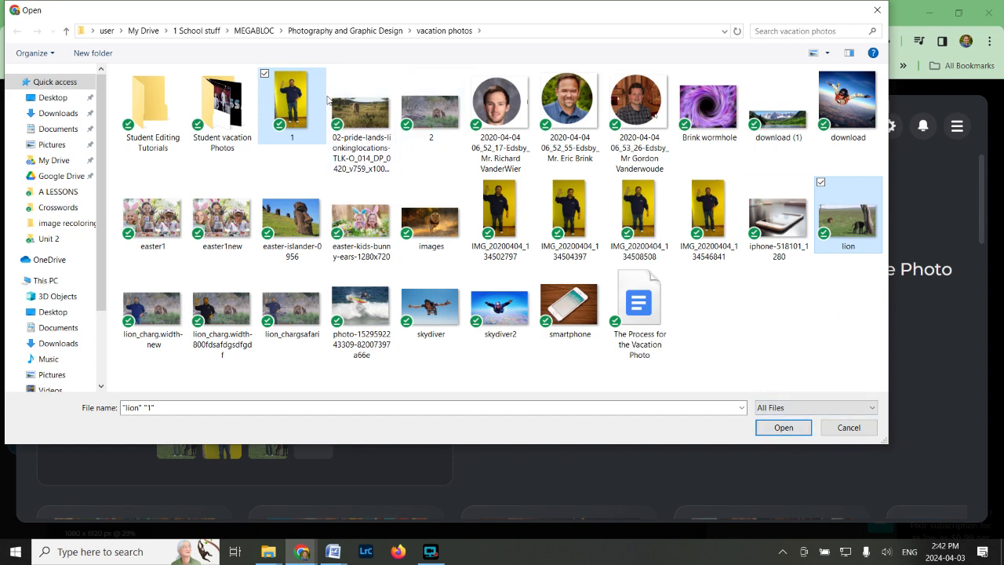
left_click(761, 428)
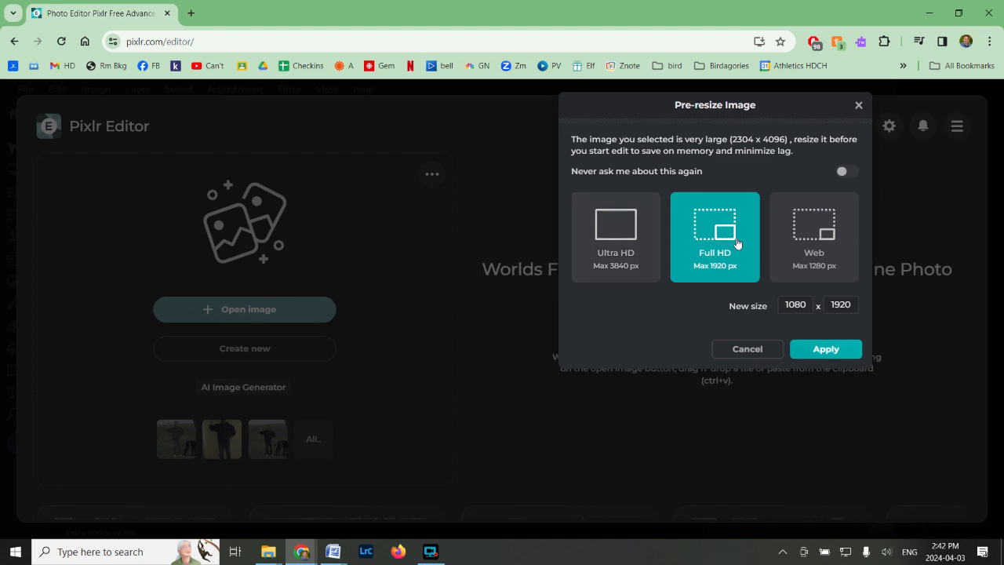
left_click(843, 358)
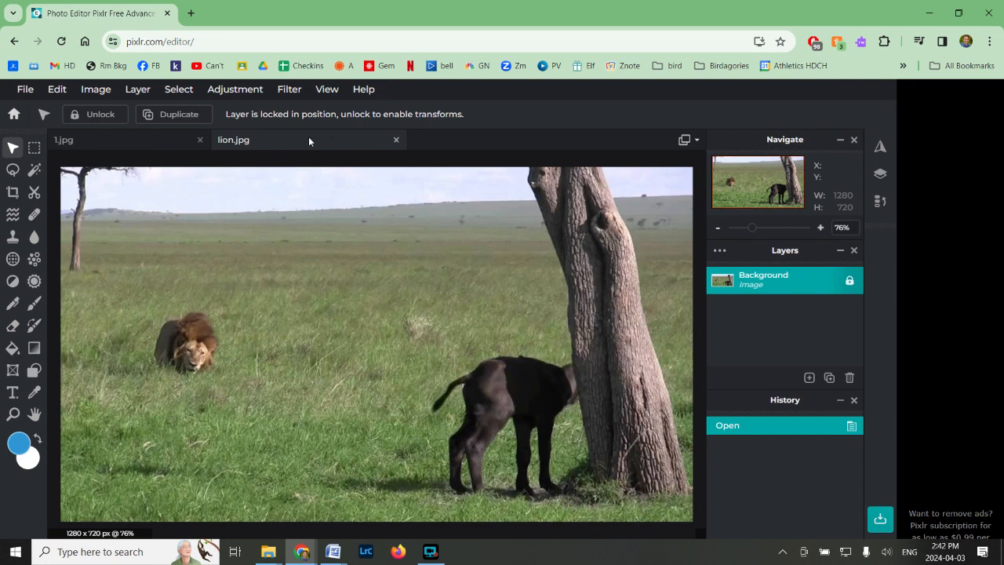
In 1.jpg, automatically select the waving man as the subject and copy the selection
left_click(109, 139)
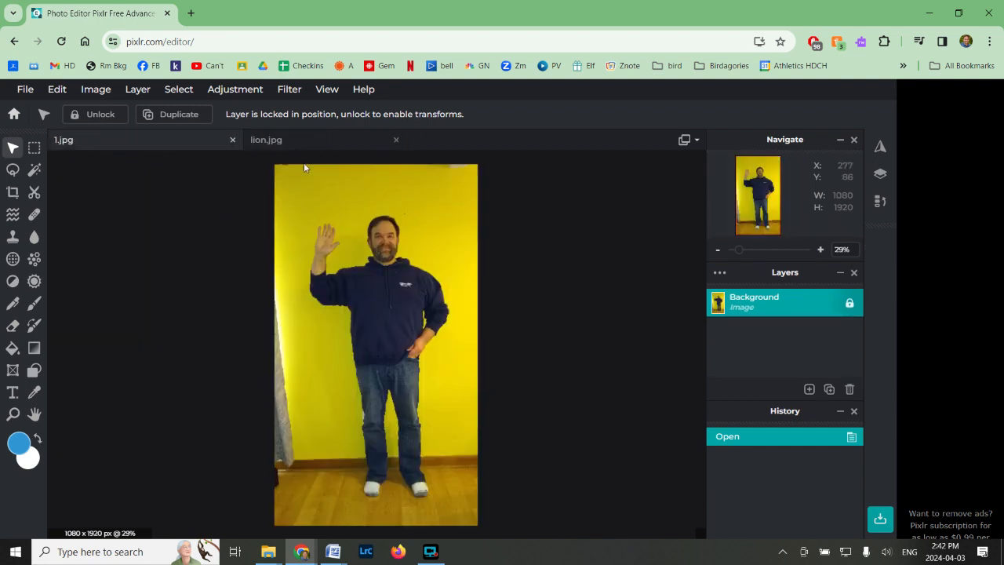
left_click(301, 141)
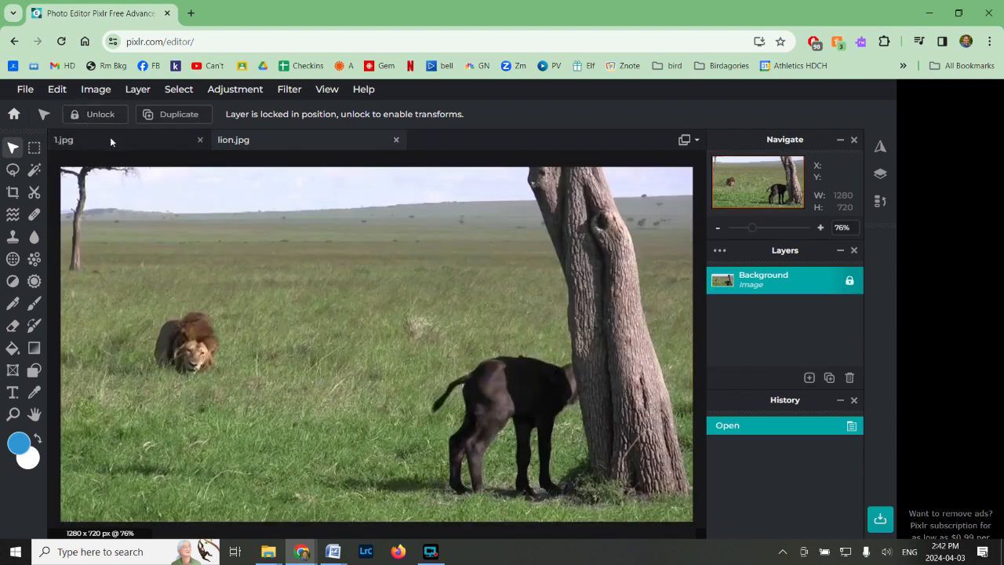
left_click(143, 138)
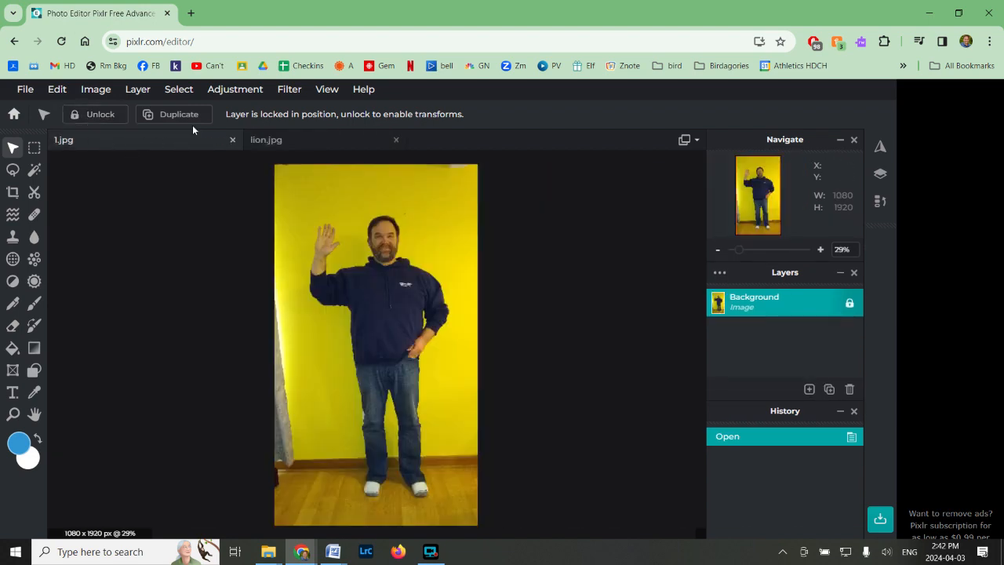
left_click(12, 171)
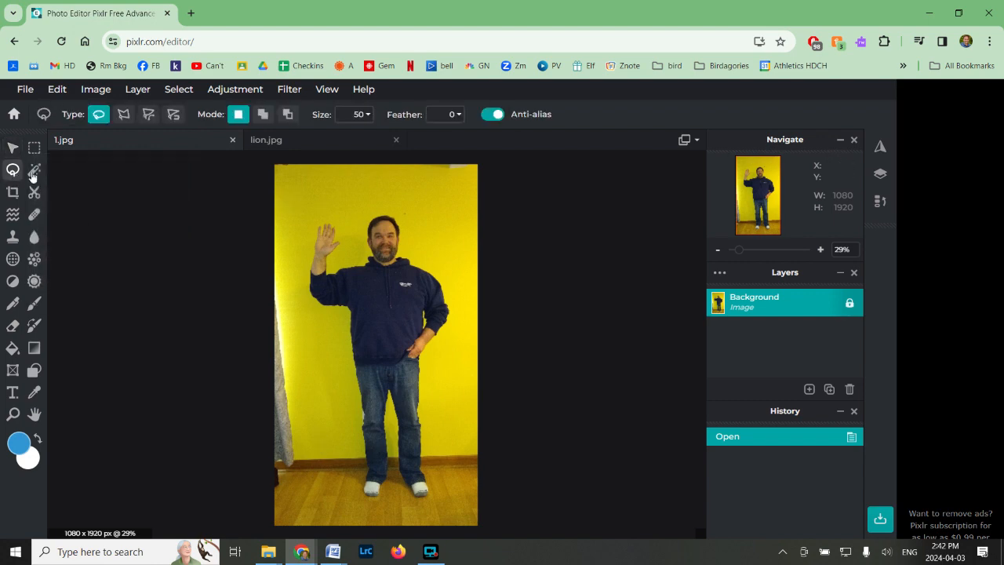
left_click(13, 146)
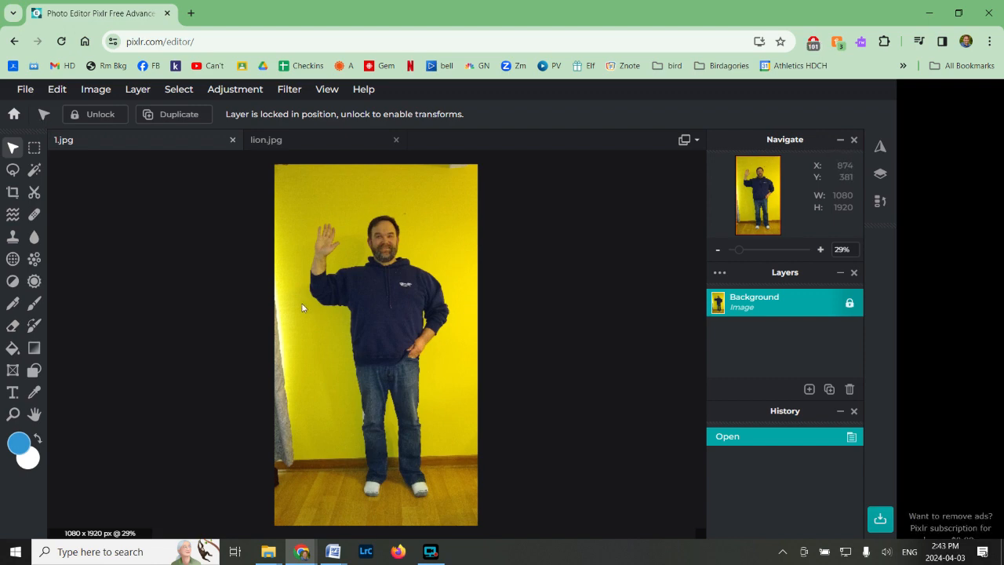
left_click(180, 95)
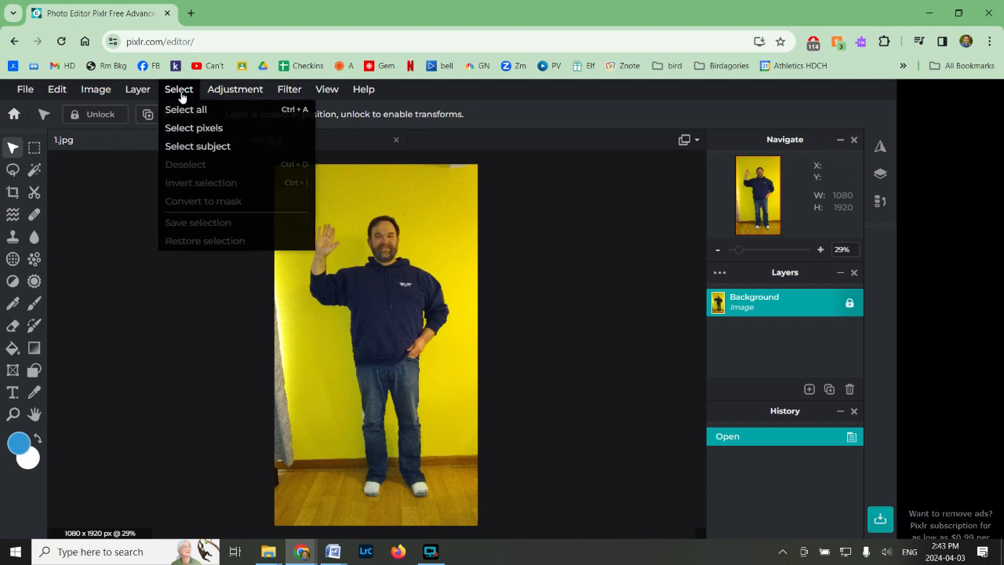
left_click(197, 147)
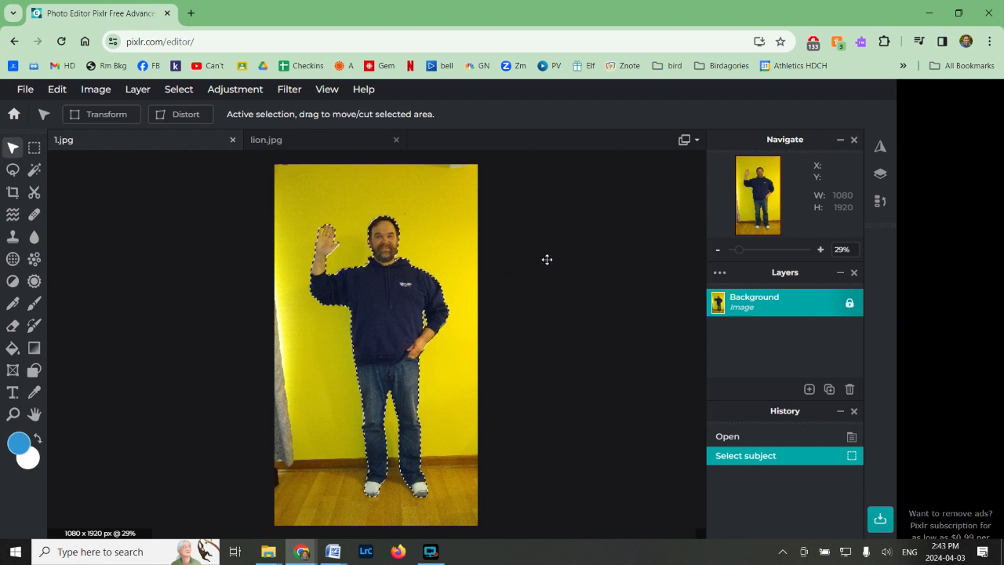
key("ctrl+c")
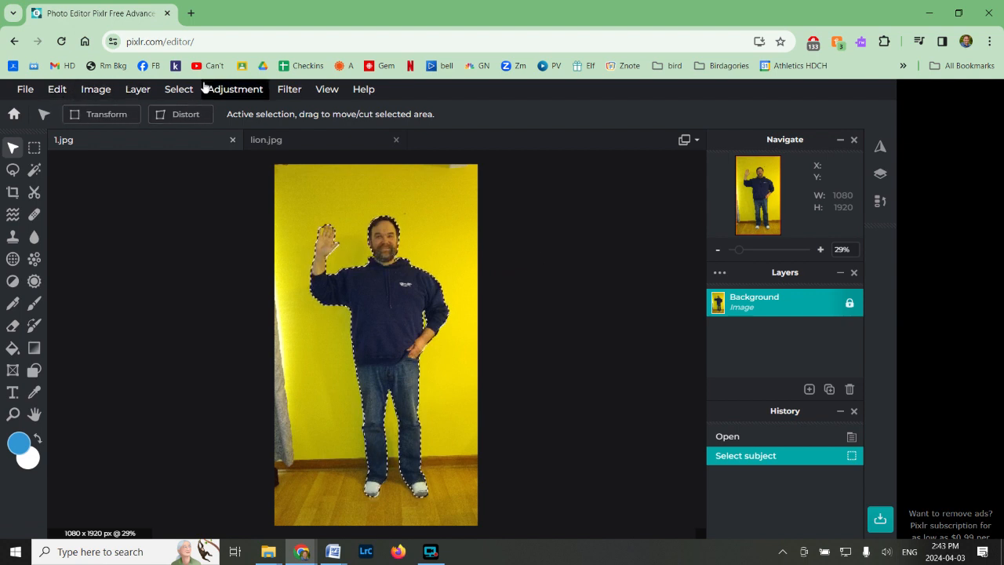
Paste the copied man into lion.jpg and shrink him to about 220 x 446 px between the lion and the calf
left_click(305, 145)
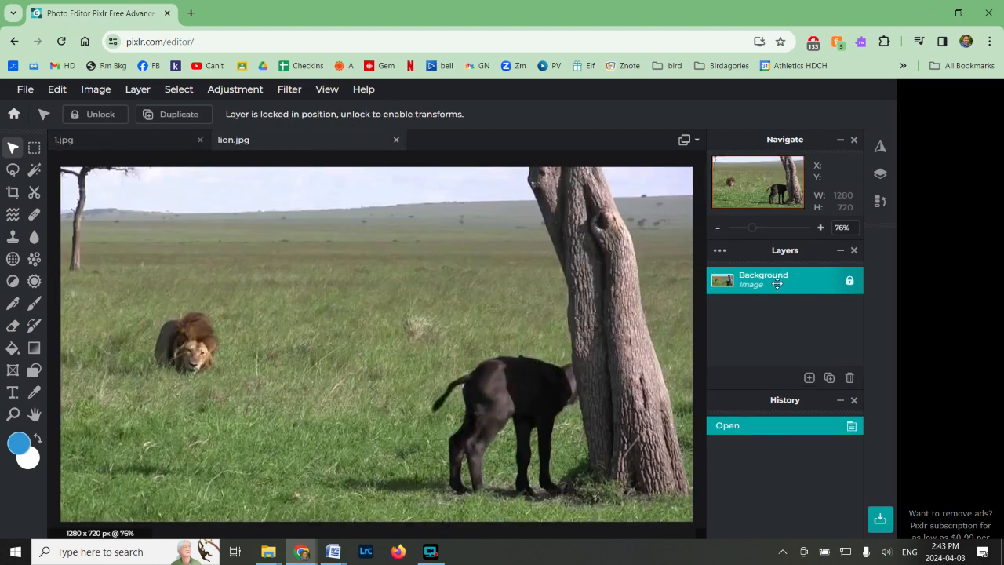
key("ctrl+v")
key("ctrl+minus")
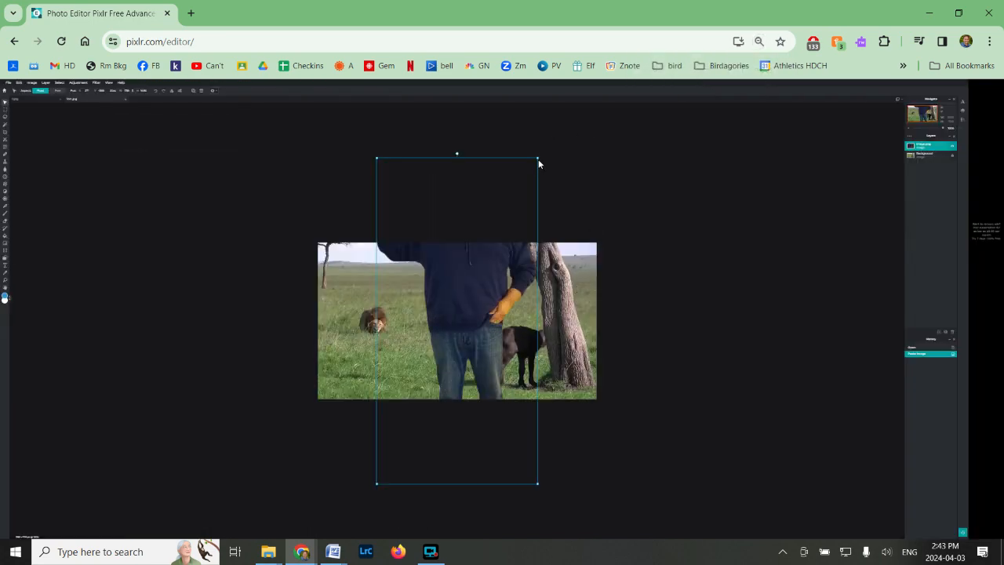
left_click_drag(537, 157, 464, 283)
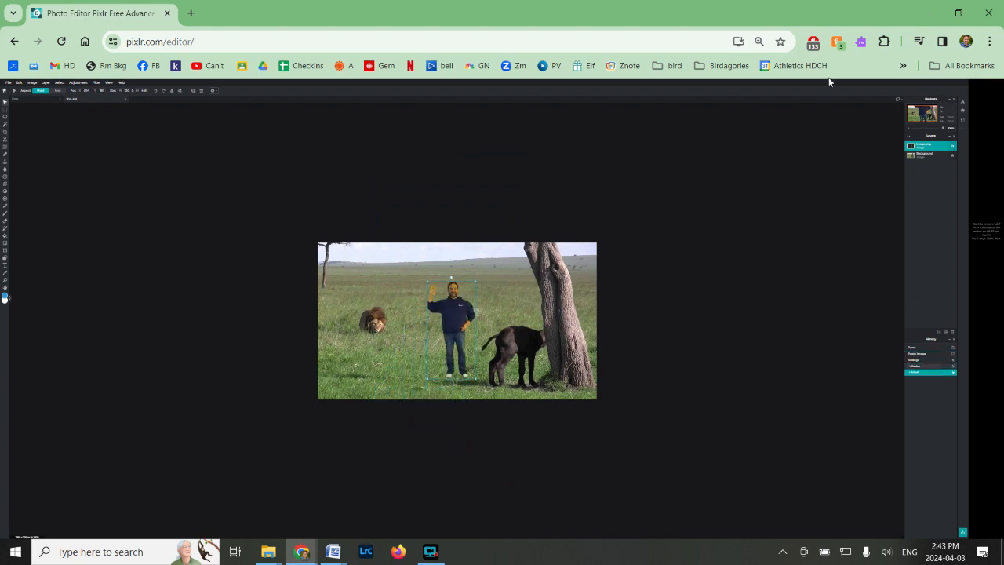
Enlarge the pasted man to about 297 x 602 px and position him beside the calf at about X 469, Y 78
scroll(860, 159, "up", 3)
scroll(961, 200, "up", 5)
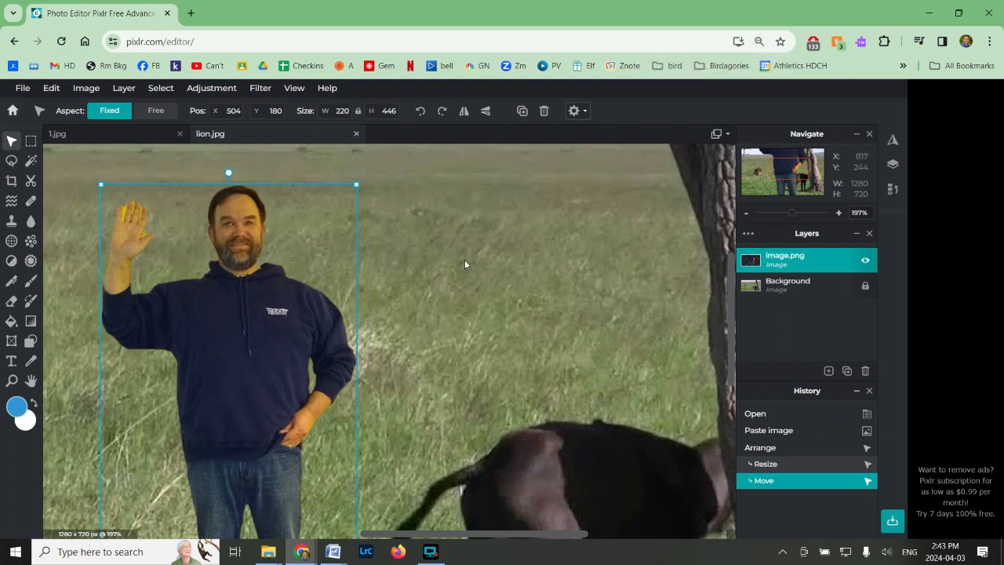
scroll(464, 262, "down", 3)
scroll(464, 265, "down", 2)
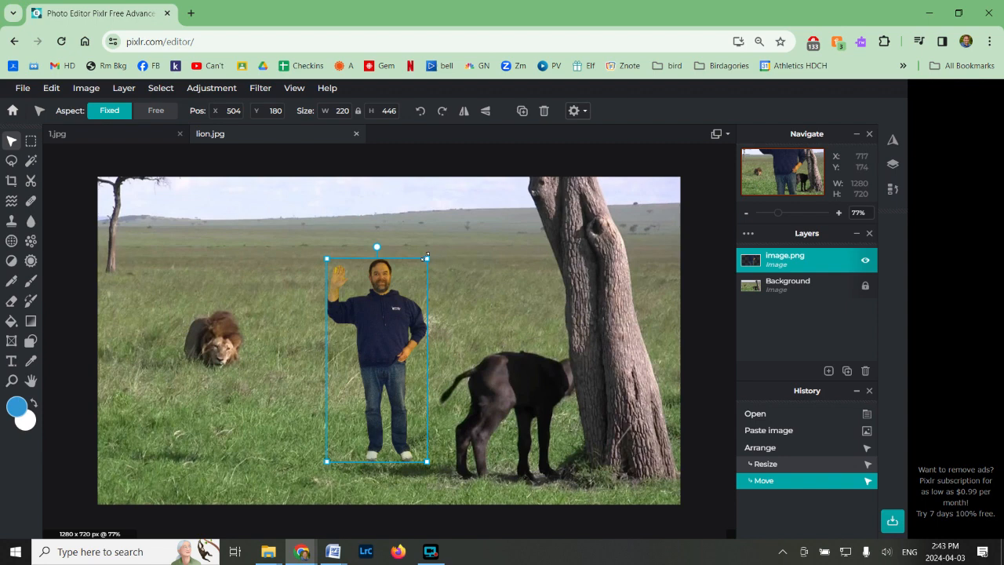
left_click_drag(426, 257, 464, 186)
left_click_drag(415, 294, 387, 317)
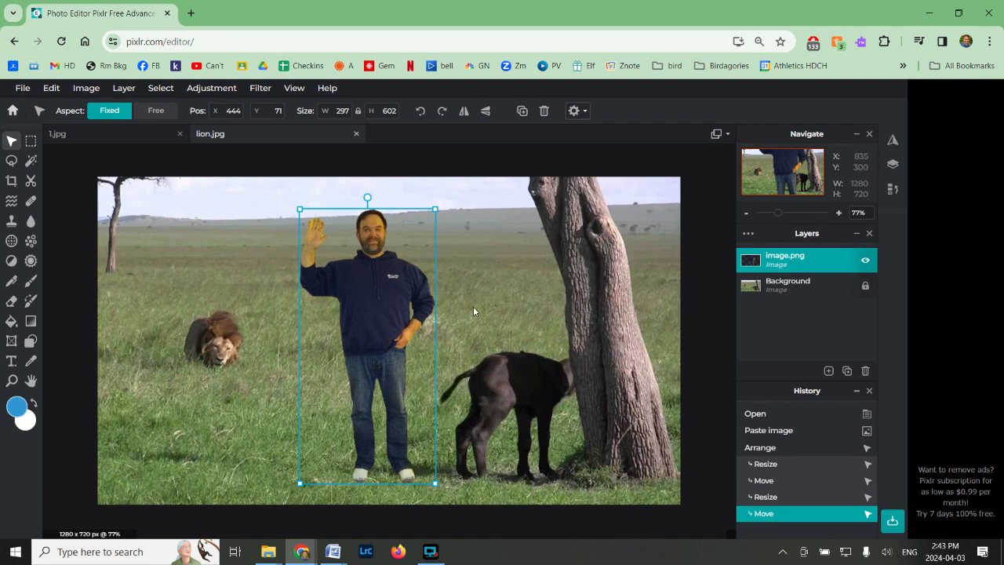
mouse_move(435, 210)
left_mouse_down()
mouse_move(447, 196)
mouse_move(435, 209)
left_mouse_up()
left_click_drag(387, 292, 396, 297)
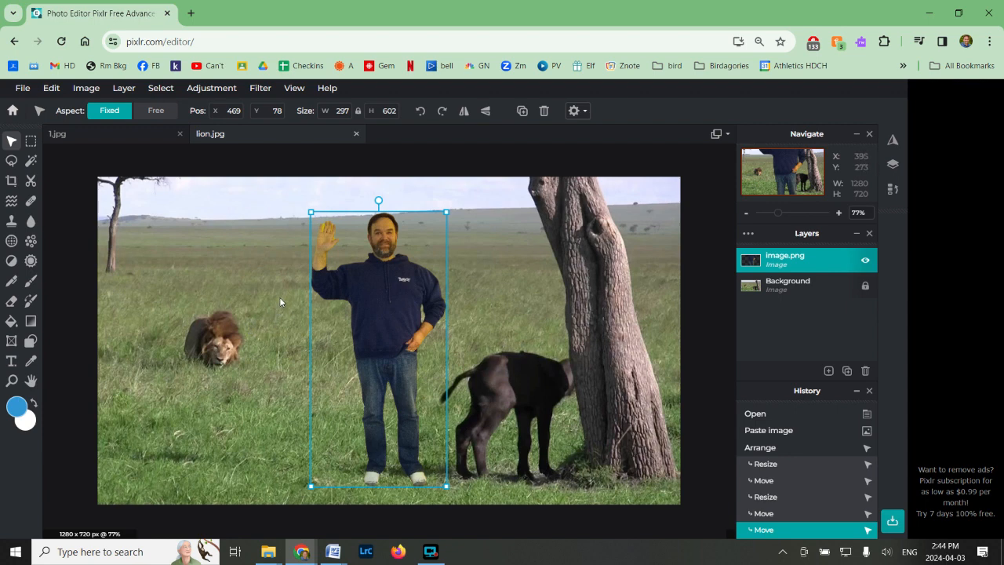
Adjust the man layer's yellow range in Hue and saturation to hue -13, saturation -17 and lightness 24
left_click(215, 92)
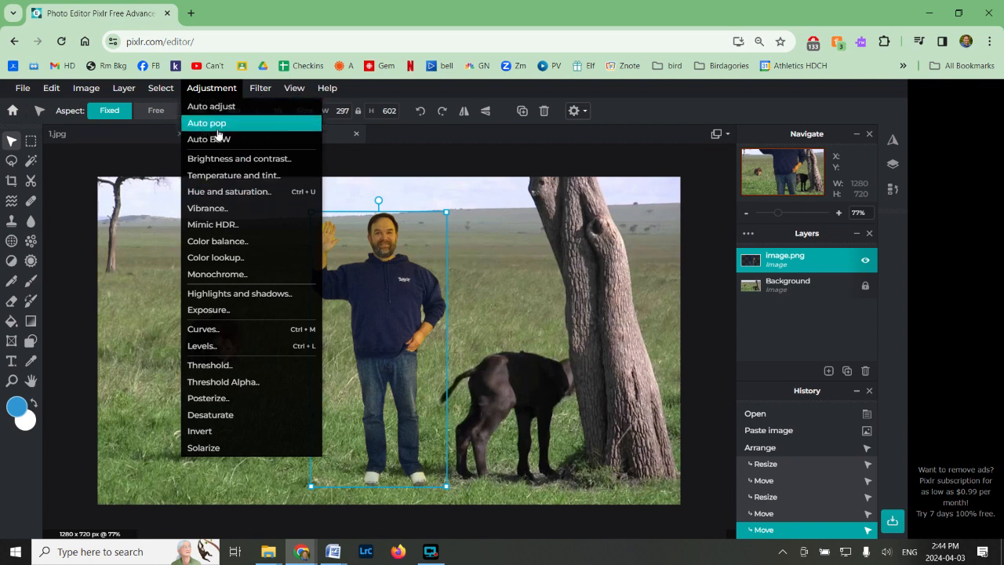
left_click(234, 195)
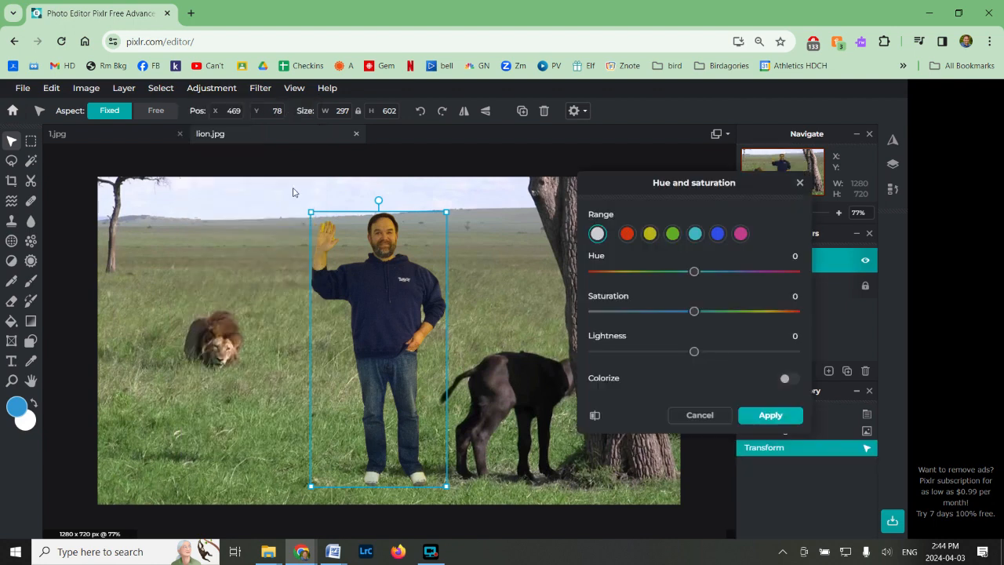
left_click_drag(687, 185, 709, 145)
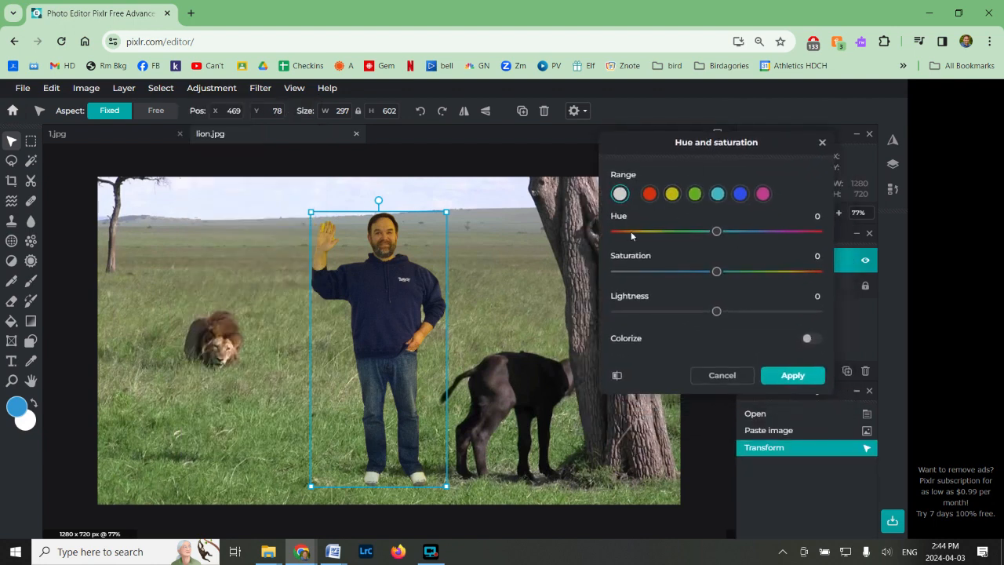
left_click(672, 196)
left_click_drag(718, 313, 731, 314)
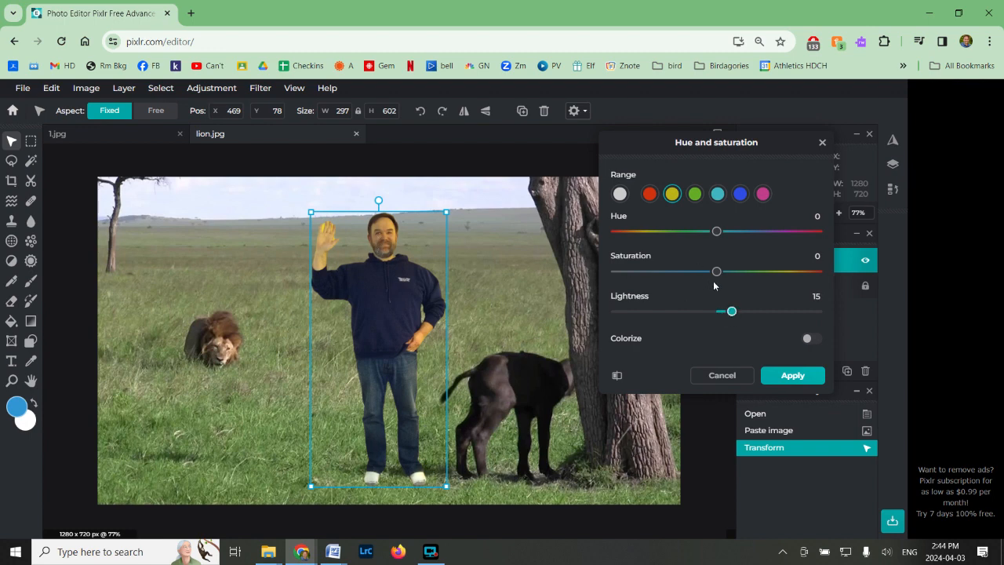
left_click_drag(714, 273, 699, 272)
mouse_move(716, 237)
left_mouse_down()
mouse_move(704, 237)
mouse_move(752, 240)
mouse_move(706, 241)
left_mouse_up()
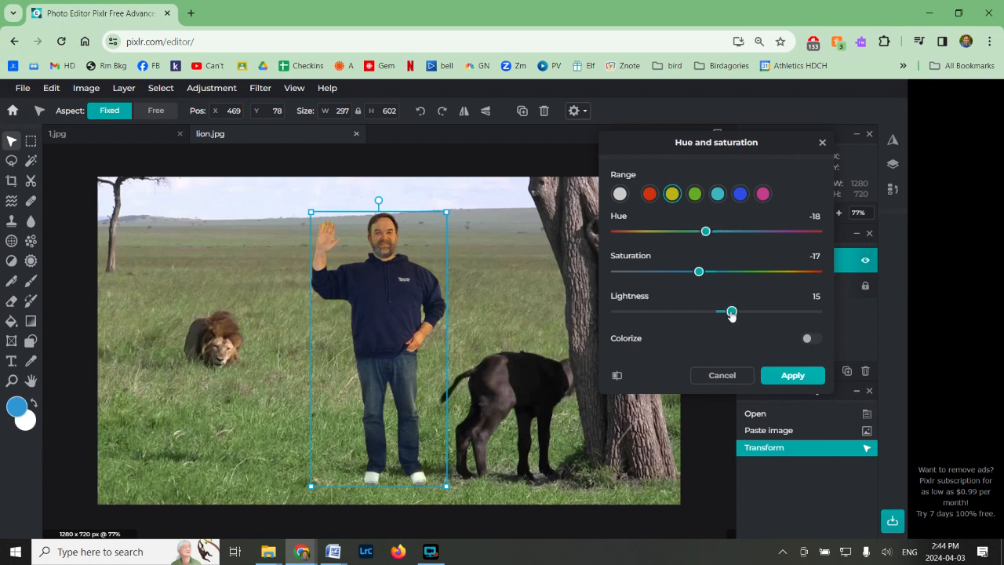
left_click_drag(731, 313, 742, 322)
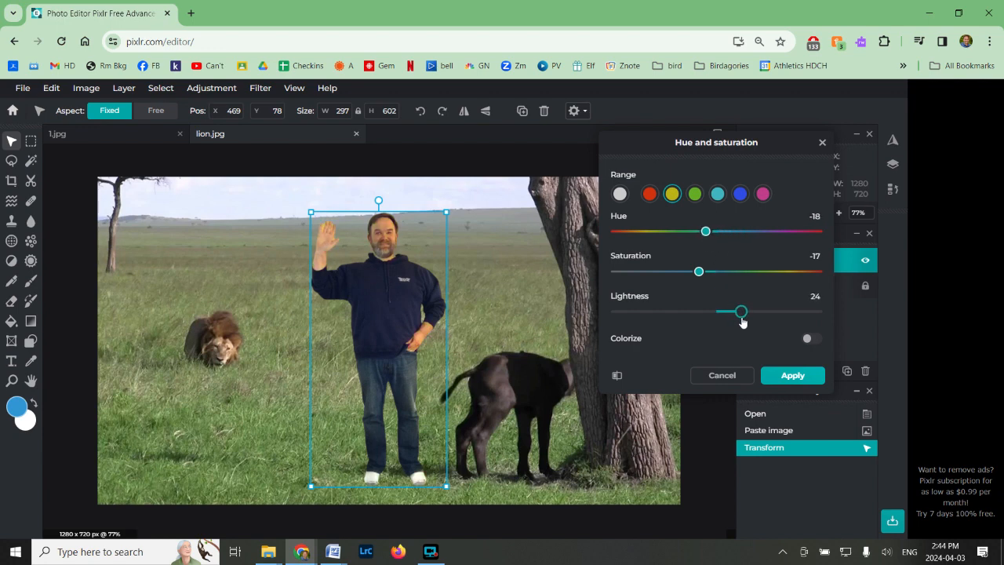
mouse_move(706, 233)
left_mouse_down()
mouse_move(699, 238)
mouse_move(709, 242)
left_mouse_up()
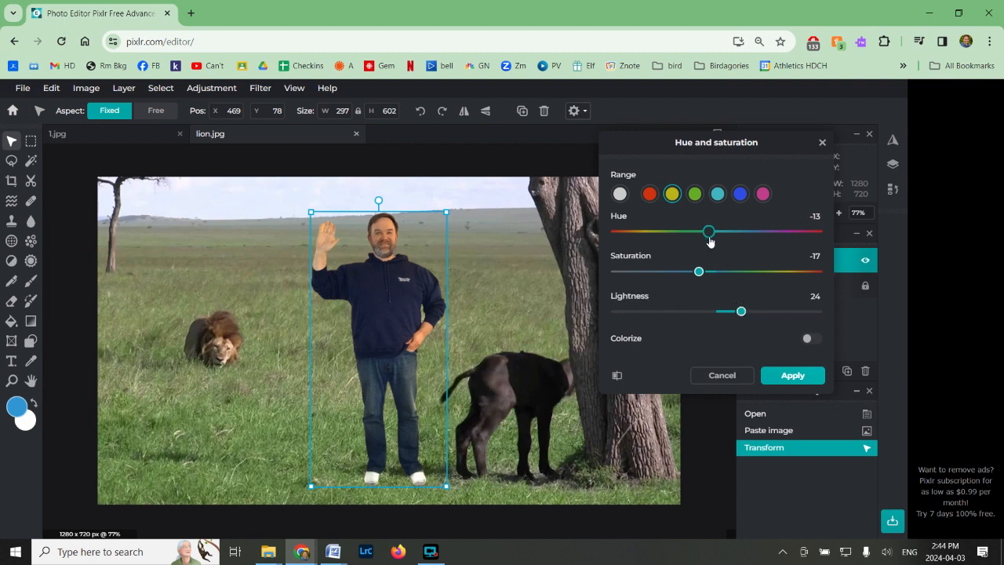
Set the overall range's lightness to -1 and apply the hue and saturation adjustment to the man layer
left_click(619, 194)
left_click_drag(715, 236, 716, 235)
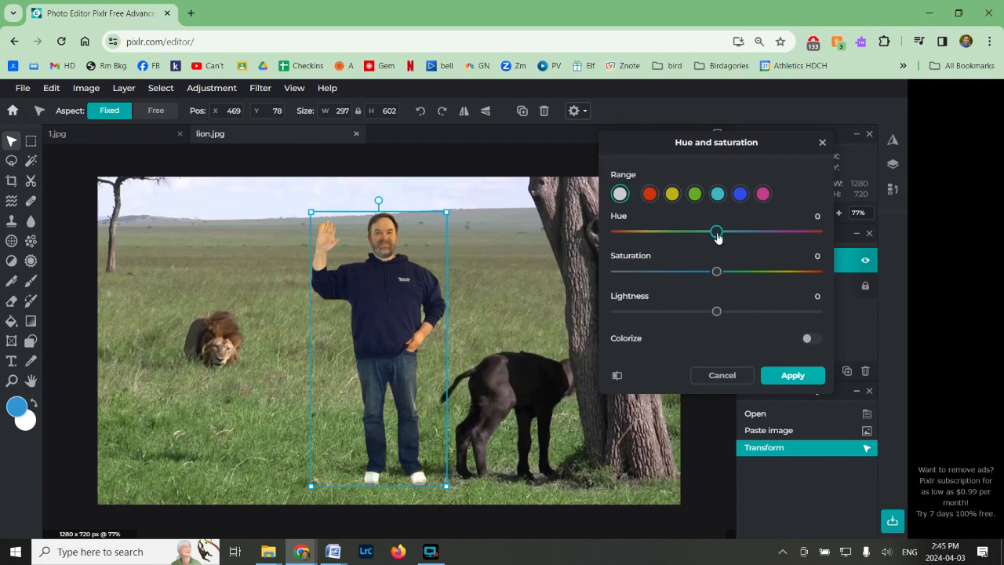
left_click_drag(716, 312, 721, 313)
left_click_drag(723, 319, 714, 312)
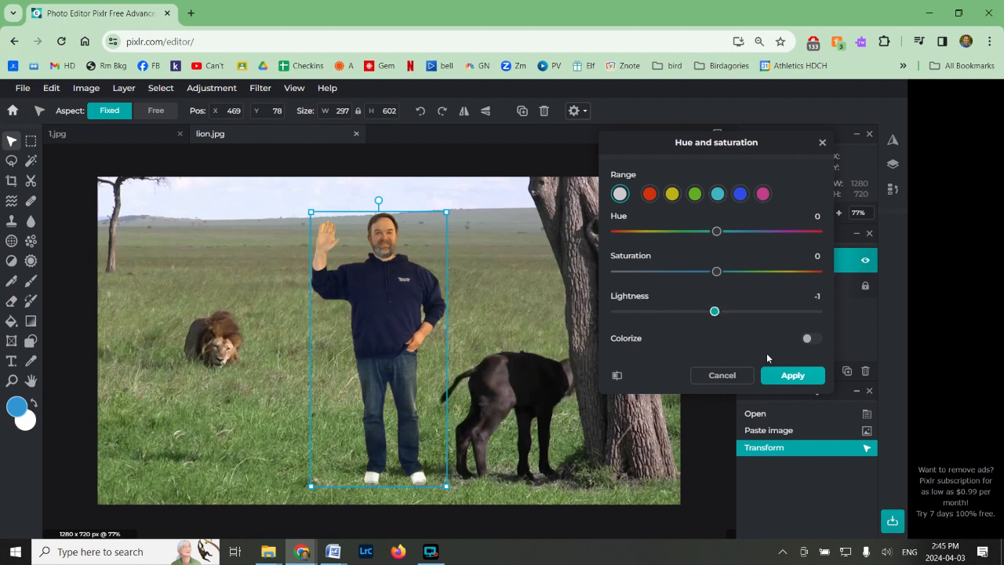
left_click(808, 385)
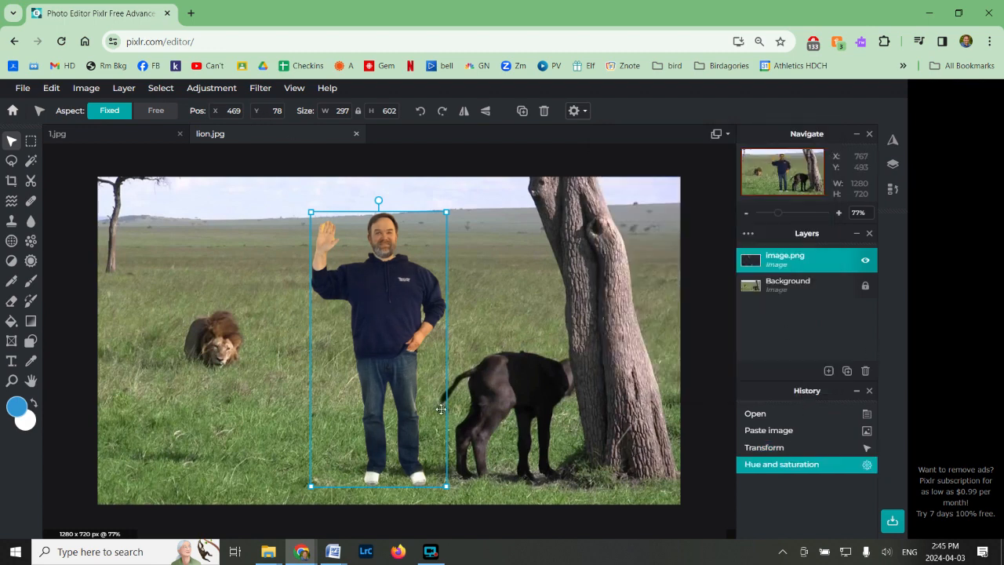
left_click(211, 92)
scroll(310, 242, "up", 5)
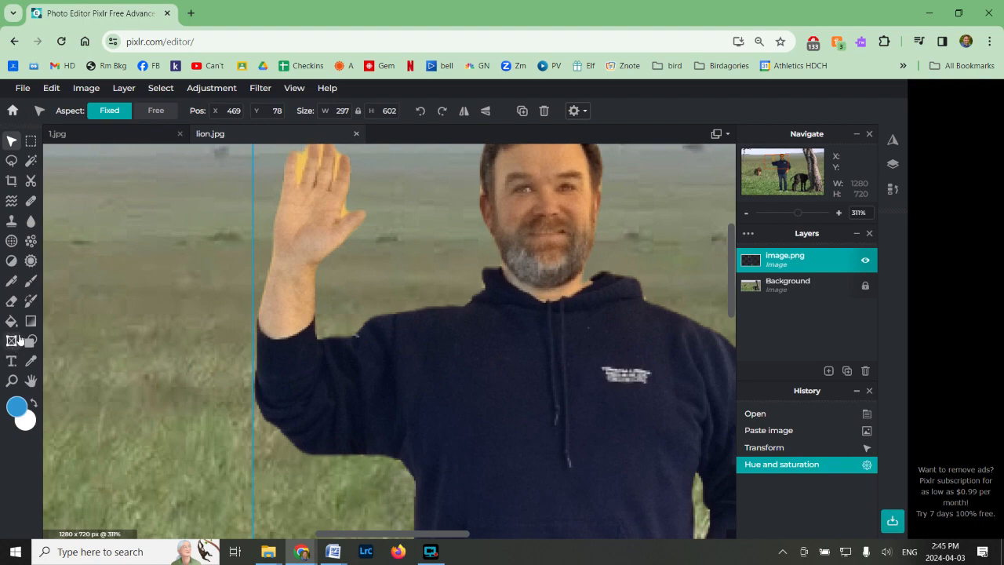
scroll(639, 275, "down", 1)
scroll(639, 275, "down", 5)
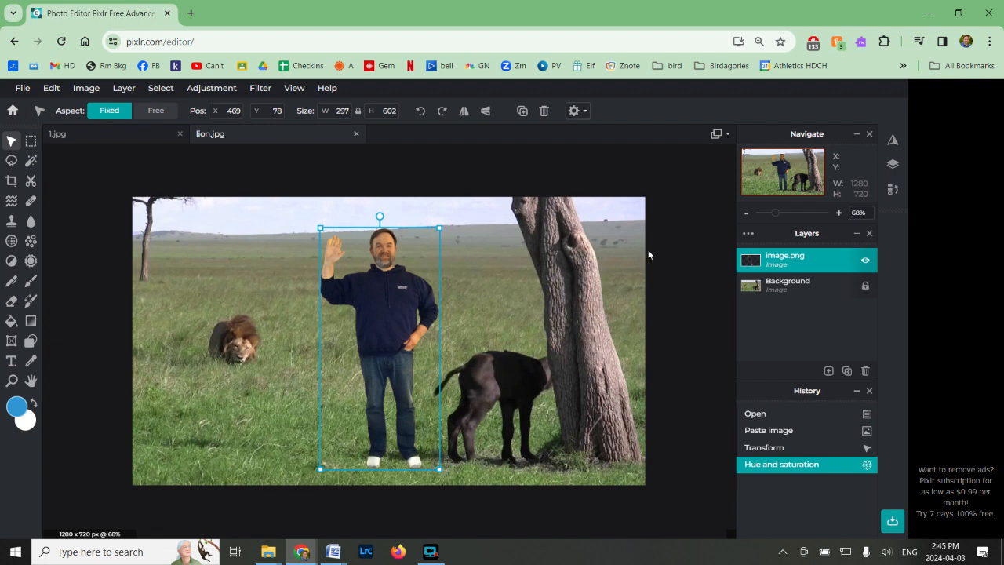
left_click(24, 89)
mouse_move(67, 214)
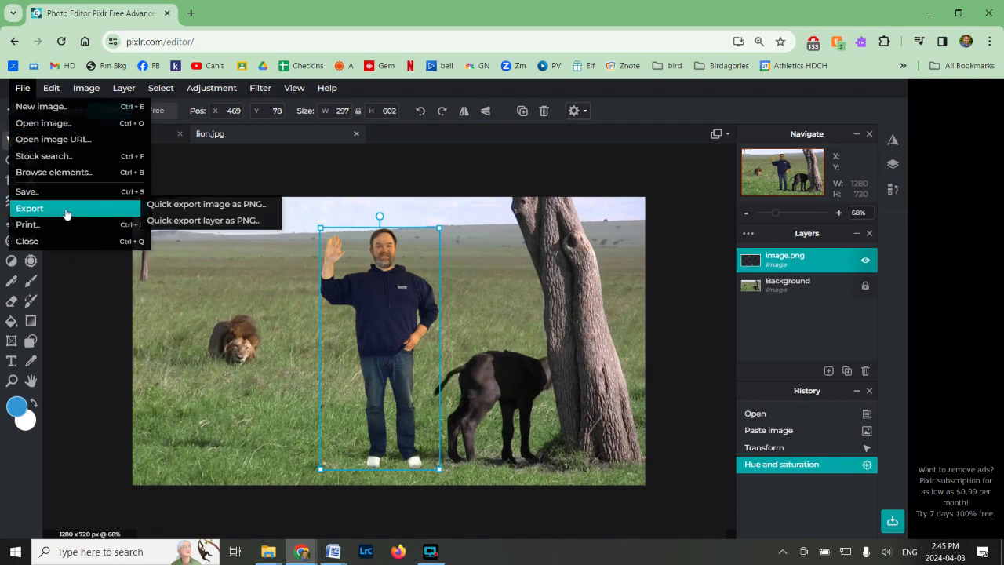
left_click(166, 187)
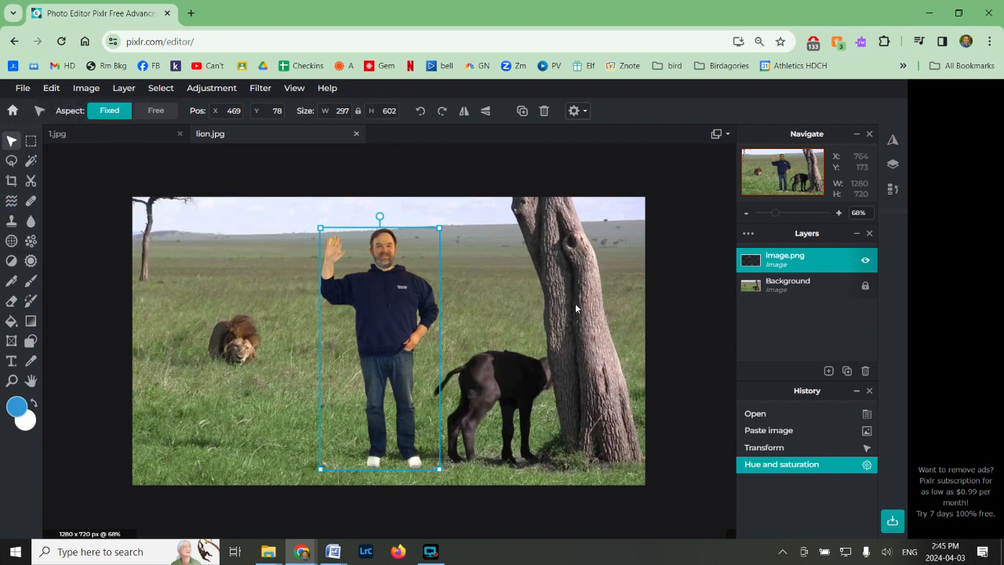
Save the composite as a high-quality JPG on the Desktop, named with the man's surname followed by "vacation photo", and dismiss the premium offer
left_click(892, 522)
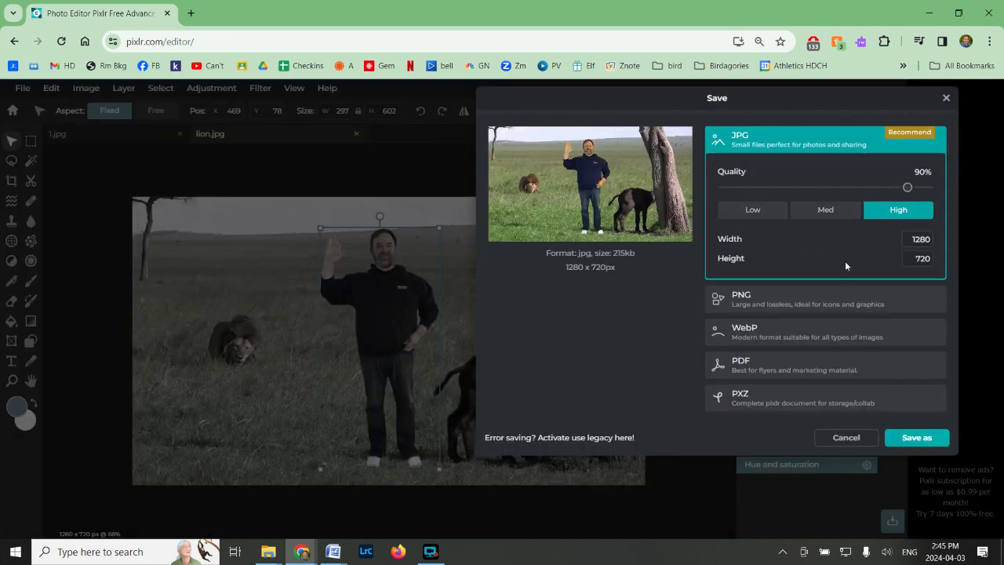
left_click(908, 441)
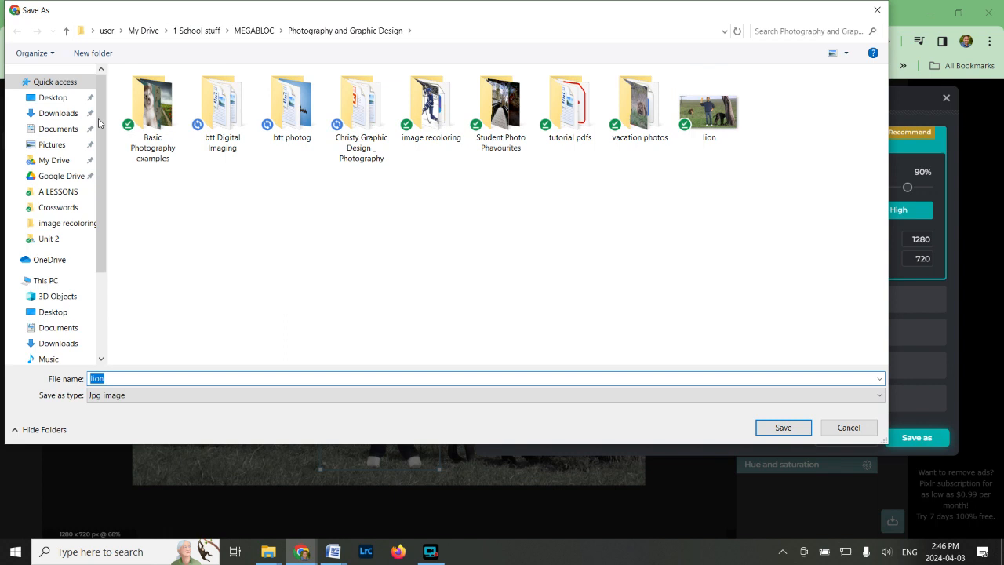
left_click(53, 97)
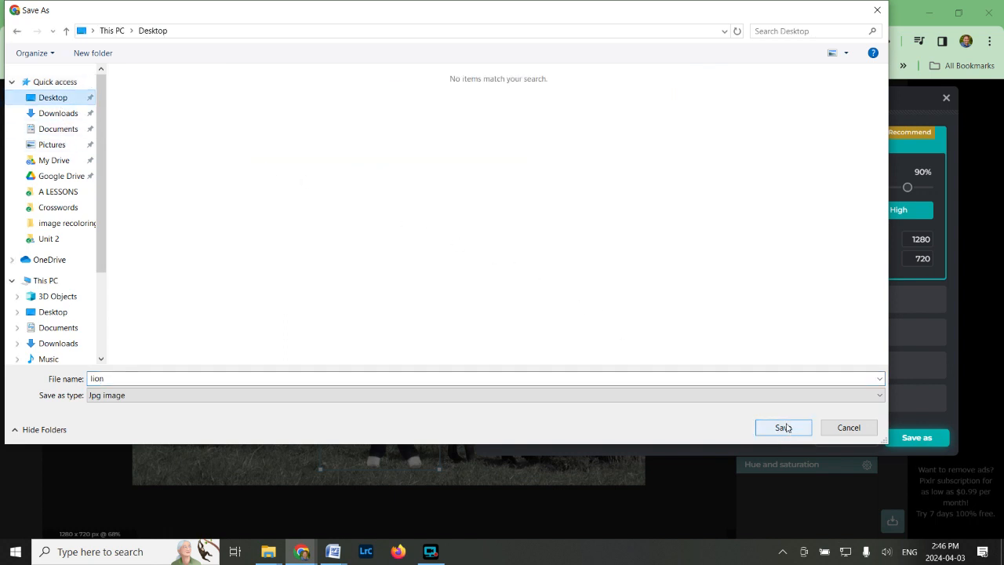
left_click(150, 379)
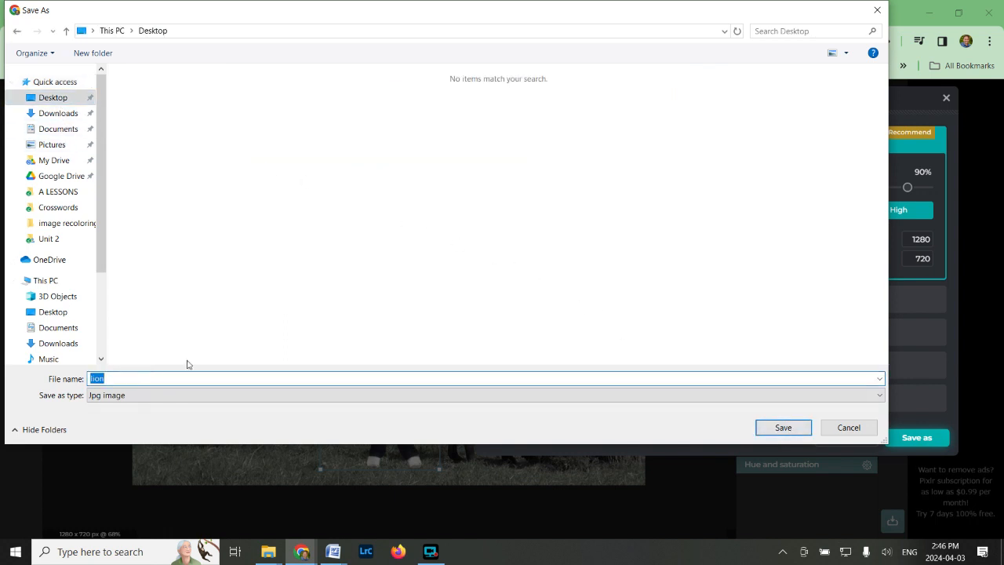
type("brink vacat")
left_click(806, 429)
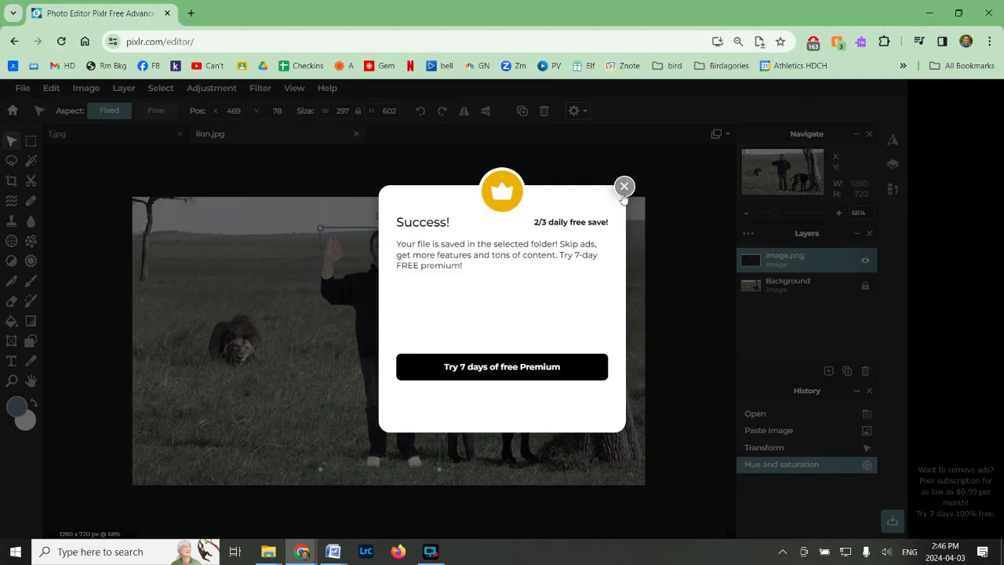
left_click(623, 189)
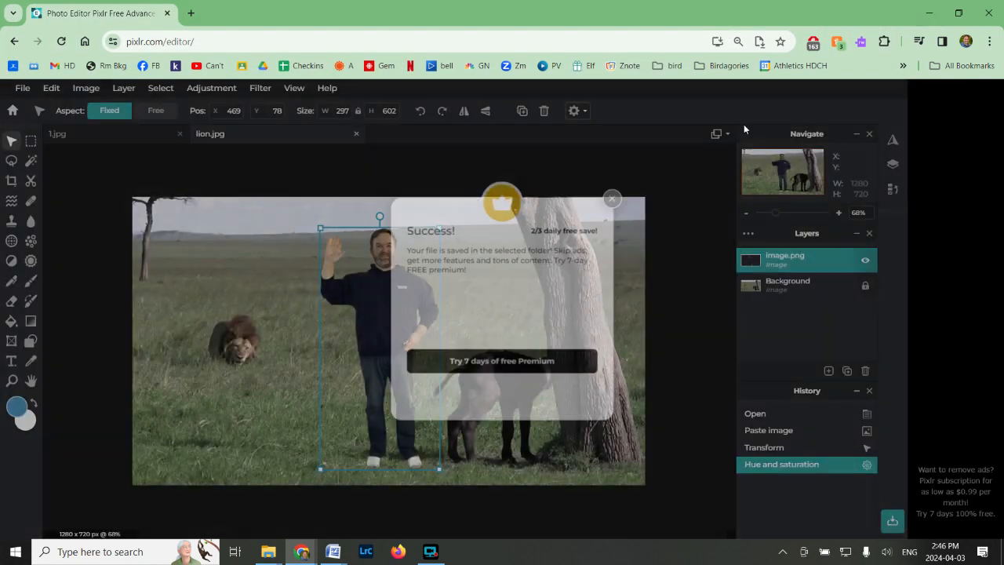
Open the saved vacation photo from the desktop in the image viewer, view it maximized, and close the viewer
left_click(929, 14)
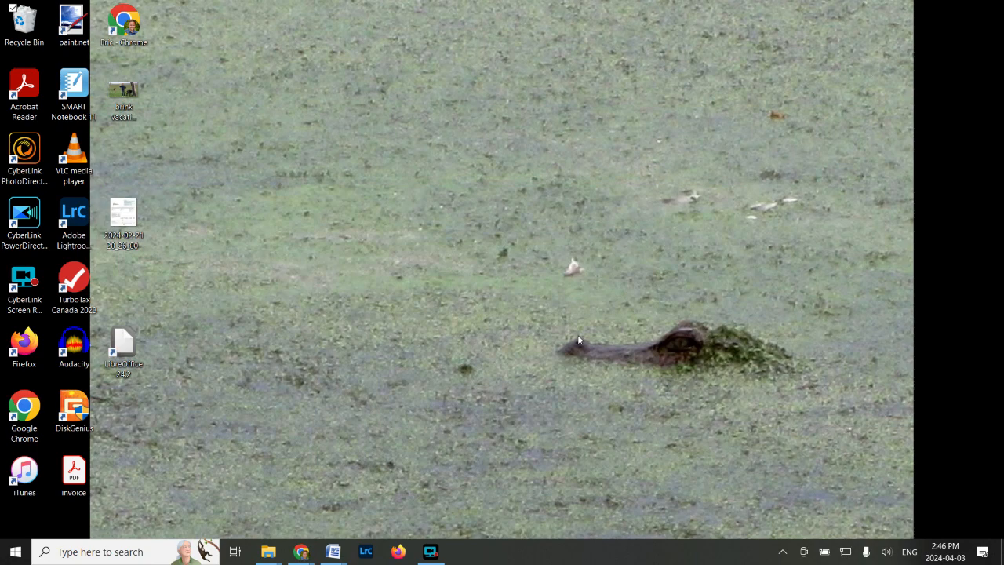
double_click(128, 90)
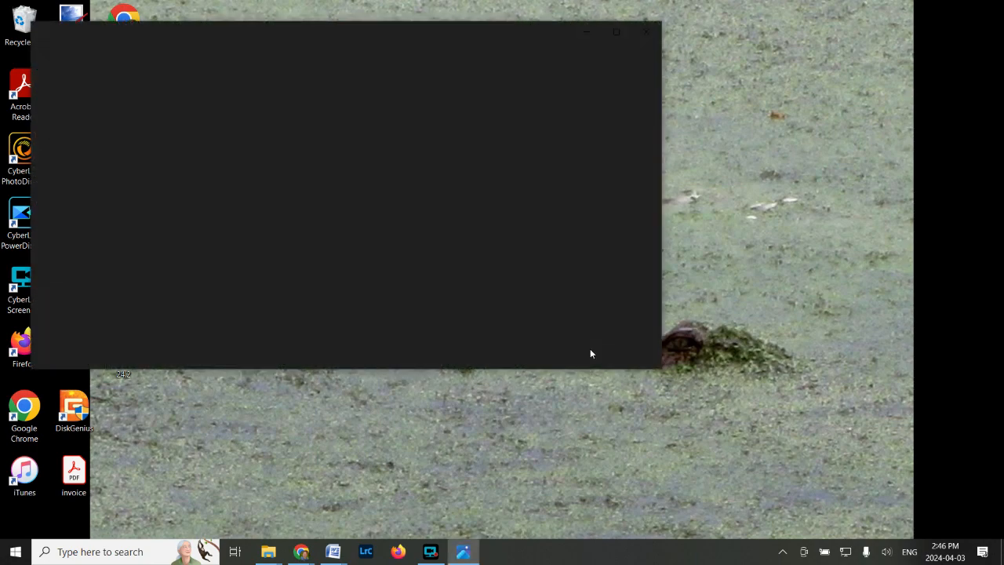
left_click(614, 33)
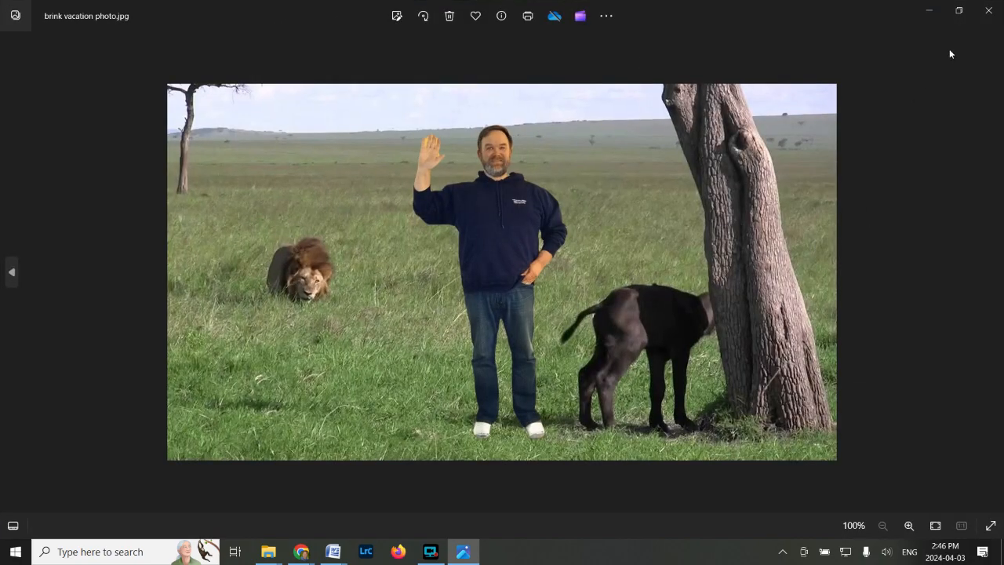
left_click(988, 10)
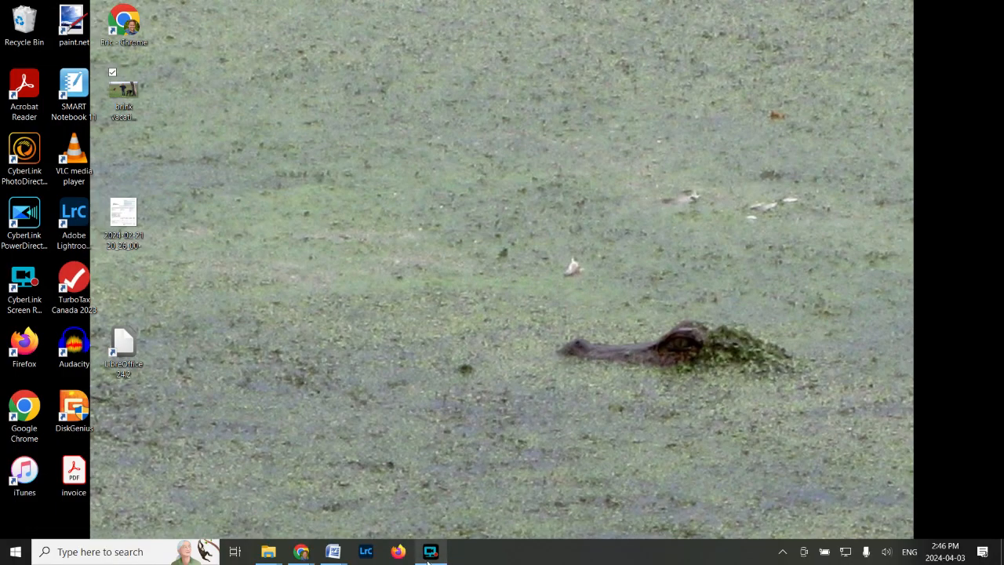
mouse_move(438, 556)
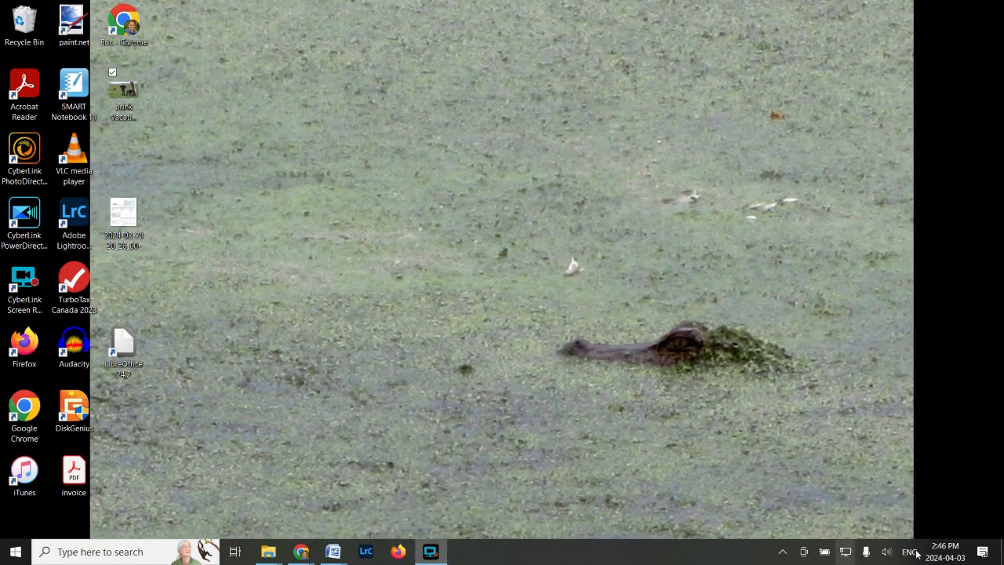